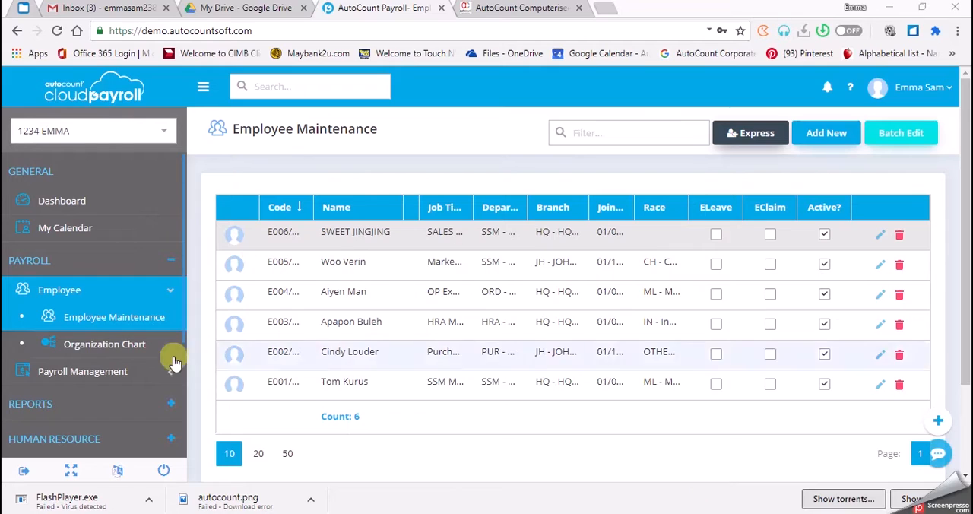
# Step: Open the employee details of the April 2020 Month End / Second Half payroll process and collapse the employee list
pyautogui.click(151, 371)
pyautogui.click(137, 400)
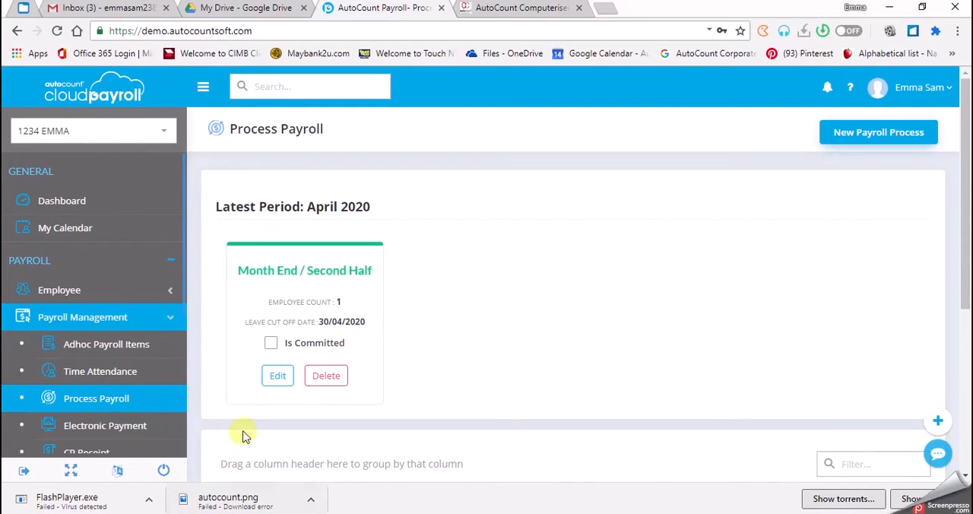
pyautogui.click(280, 371)
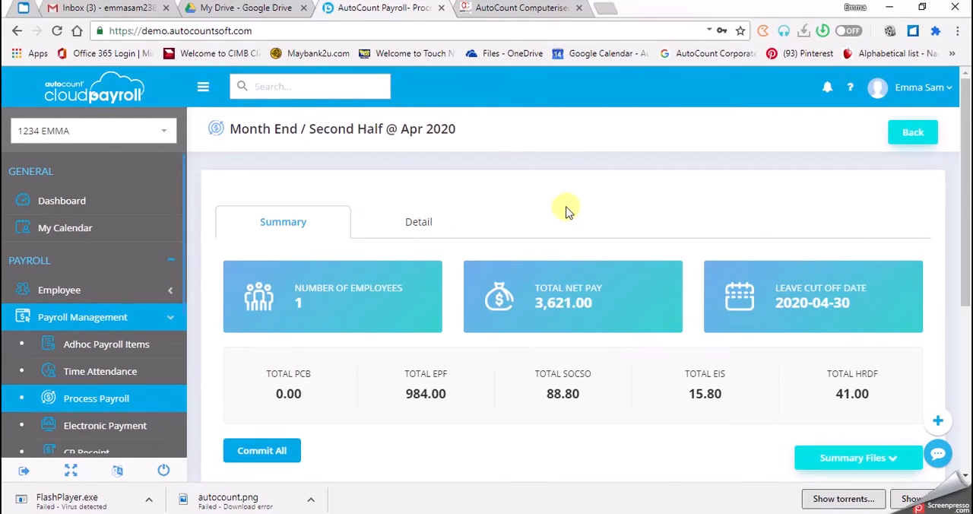
pyautogui.click(423, 228)
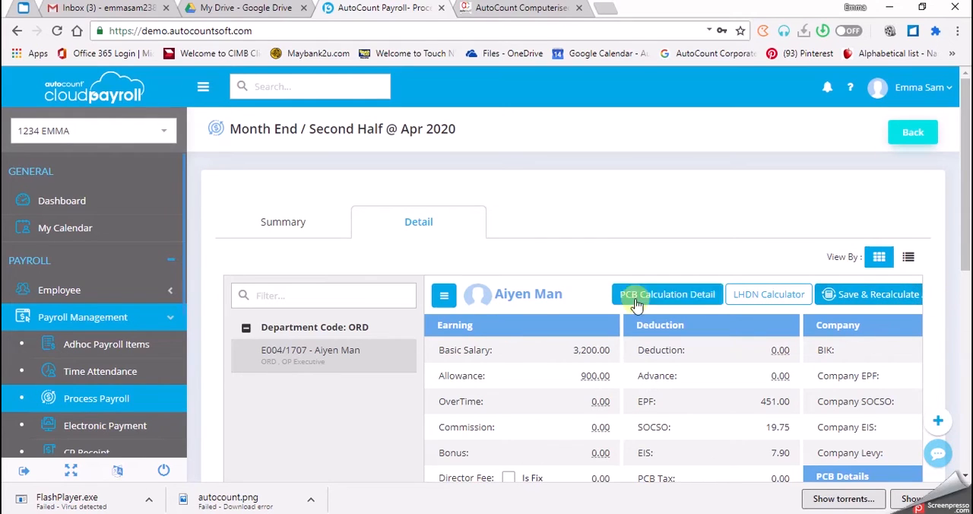
pyautogui.click(445, 296)
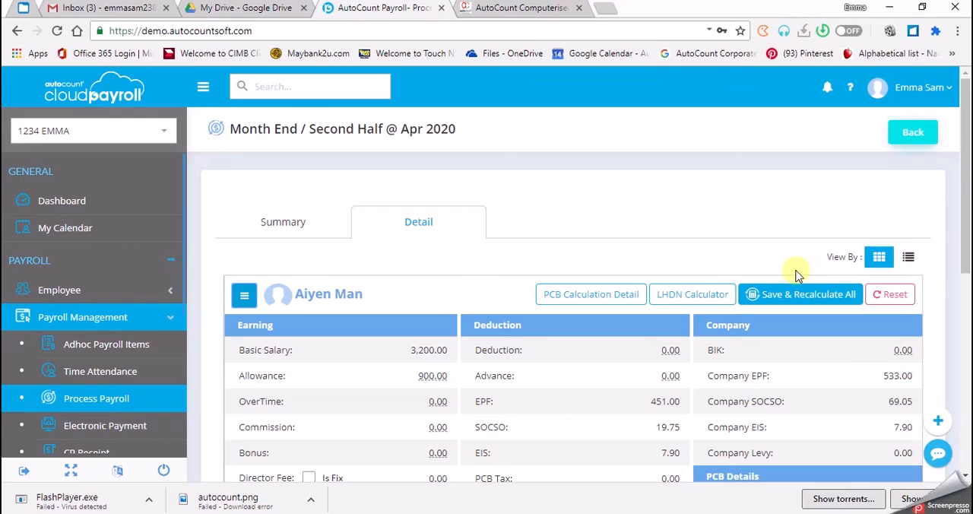
# Step: Review the employee's allowance breakdown in the April 2020 payroll, leaving the payroll reset unconfirmed
pyautogui.click(896, 295)
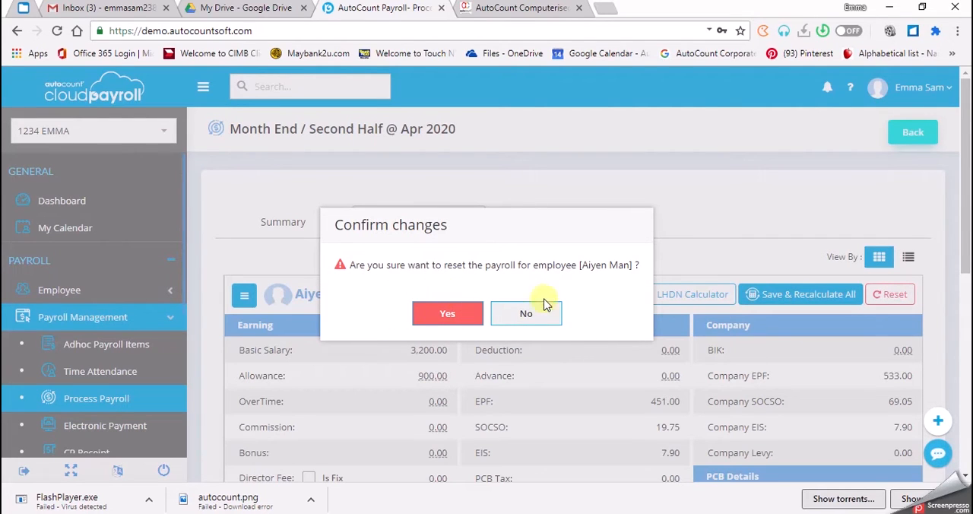
pyautogui.click(517, 320)
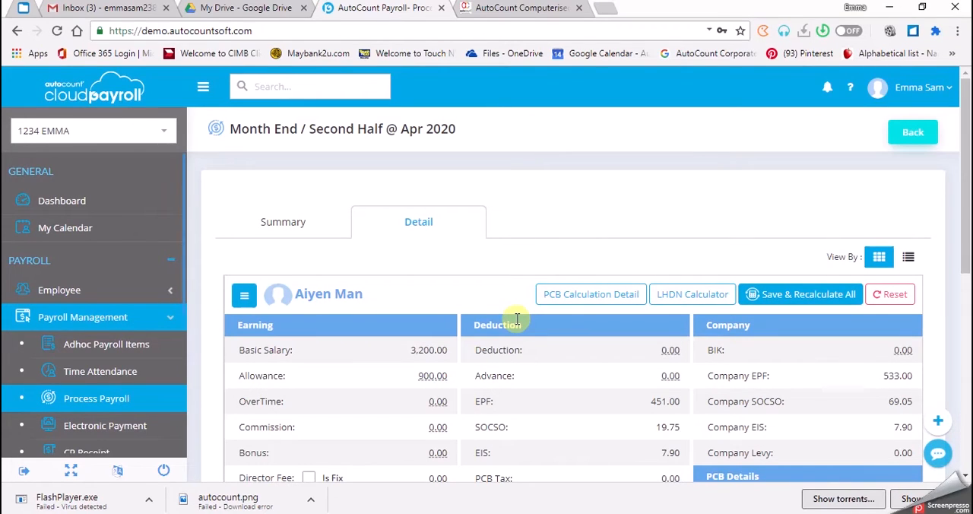
pyautogui.click(430, 378)
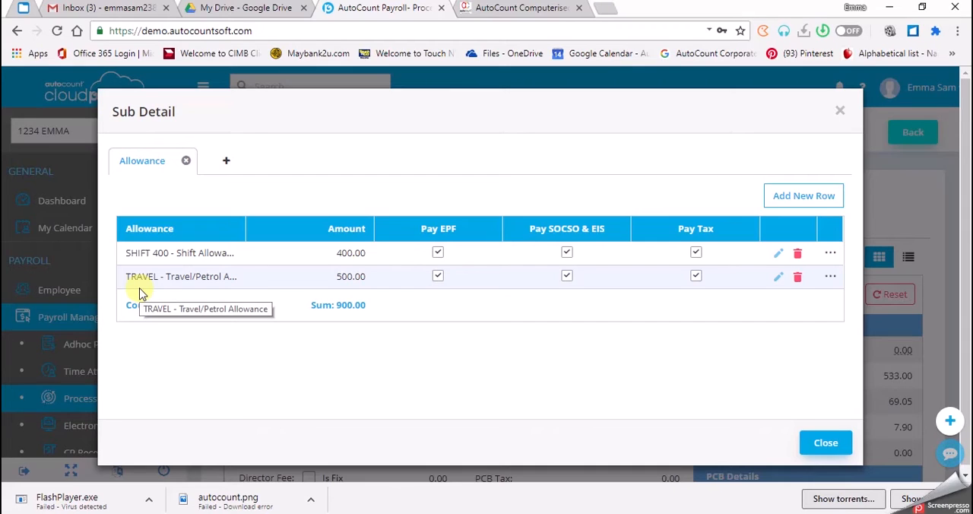
pyautogui.click(814, 449)
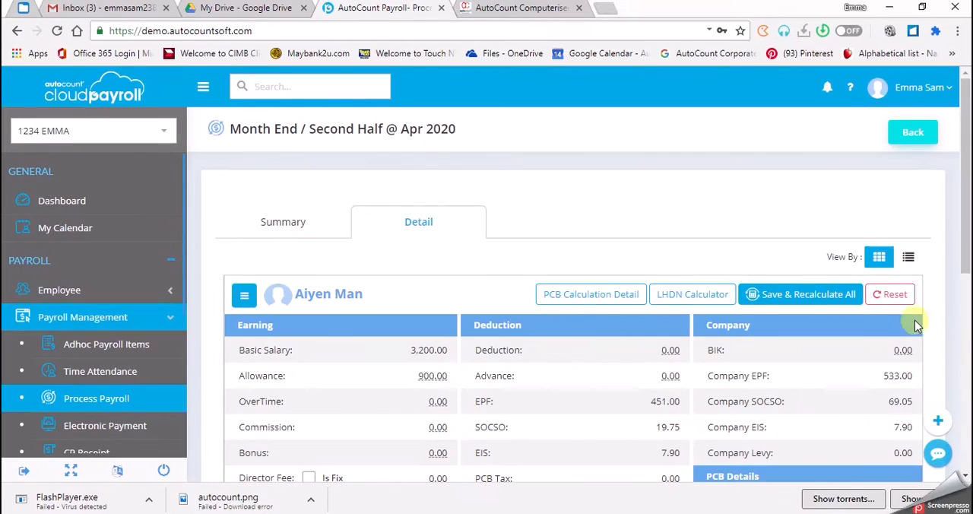
# Step: Reset the employee's April 2020 payroll so it reloads the latest employee settings
pyautogui.click(896, 295)
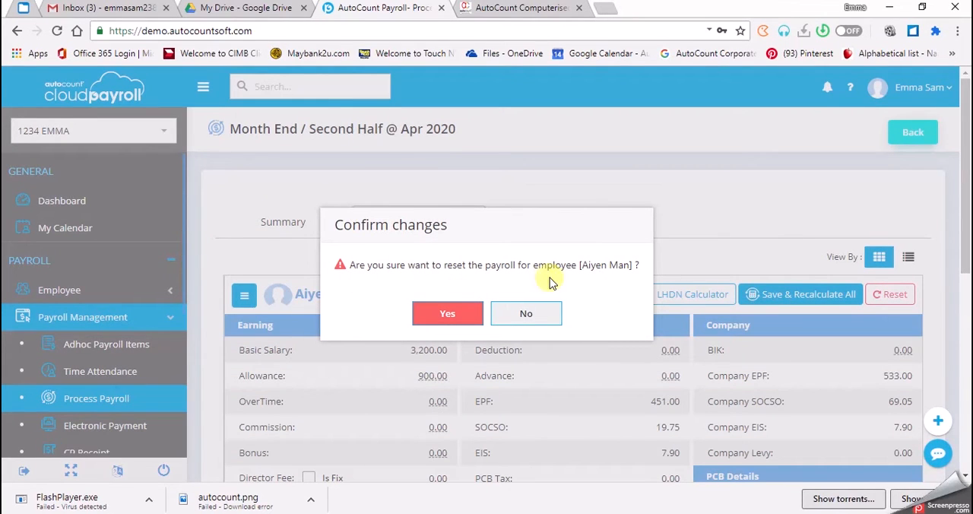
pyautogui.click(471, 314)
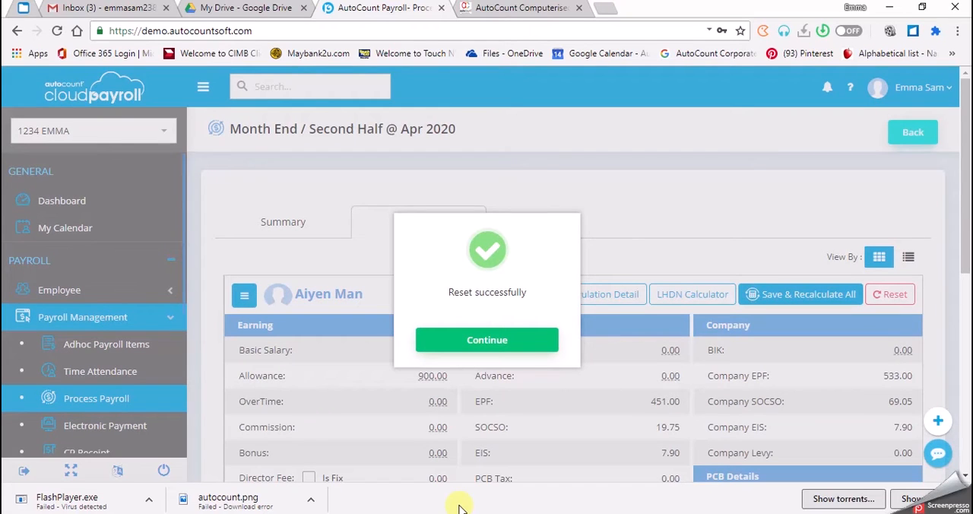
pyautogui.click(488, 341)
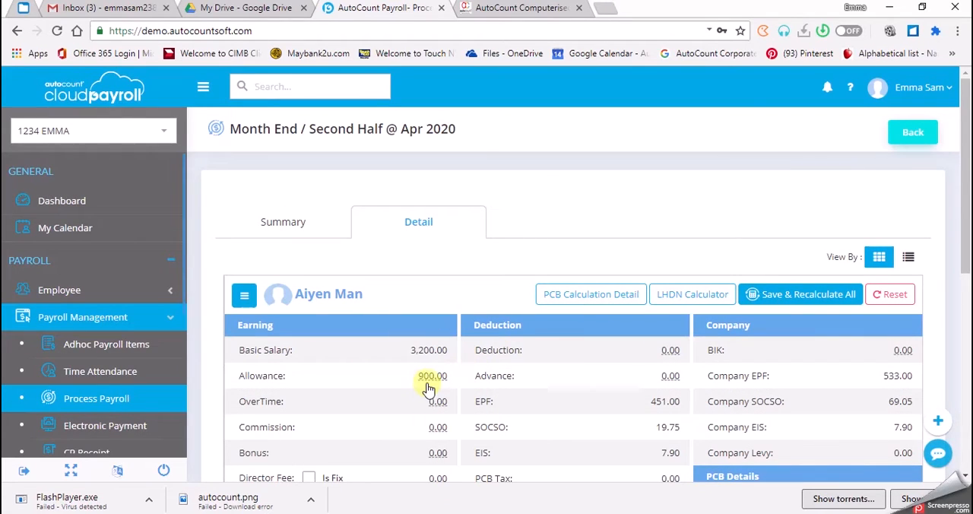
# Step: Set the employee's ATTENDANCE allowance amount to 200 and save the row in the allowance breakdown
pyautogui.click(432, 377)
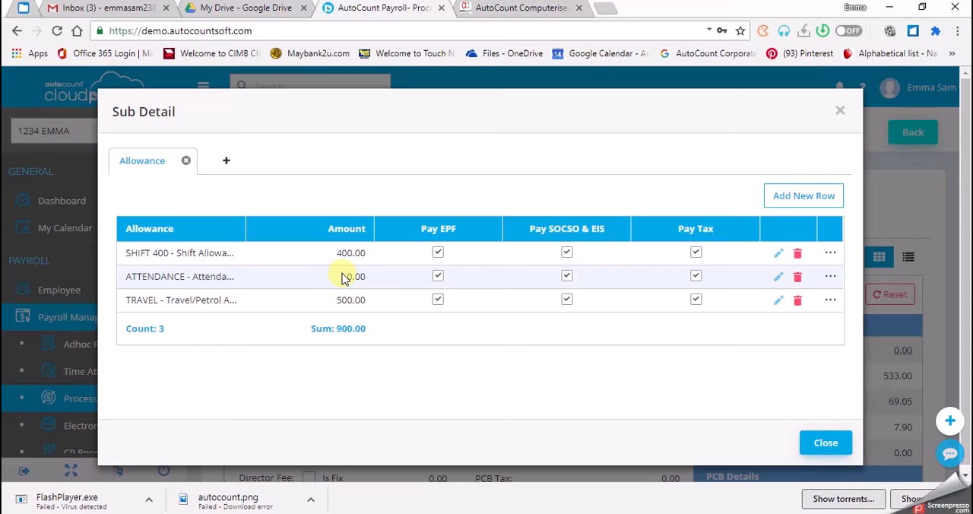
pyautogui.click(781, 279)
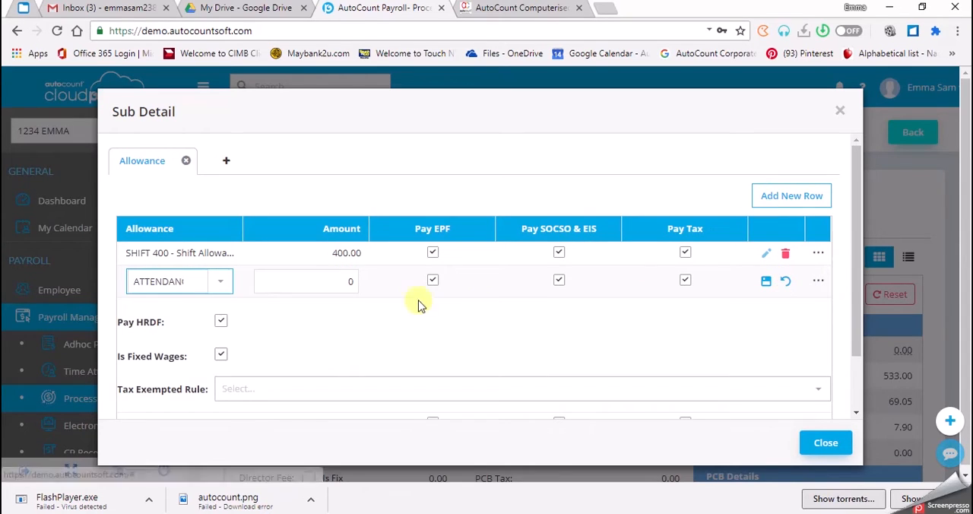
pyautogui.click(285, 284)
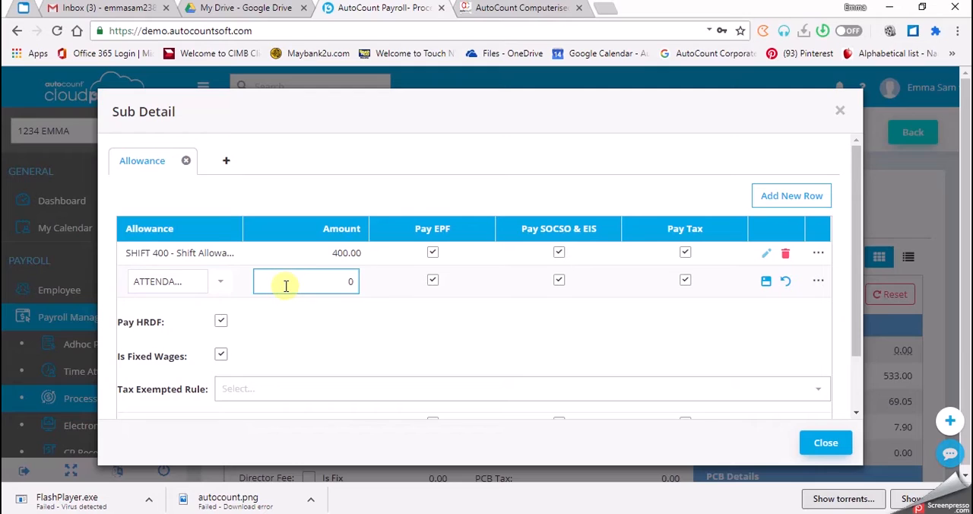
pyautogui.write('2')
pyautogui.write('00')
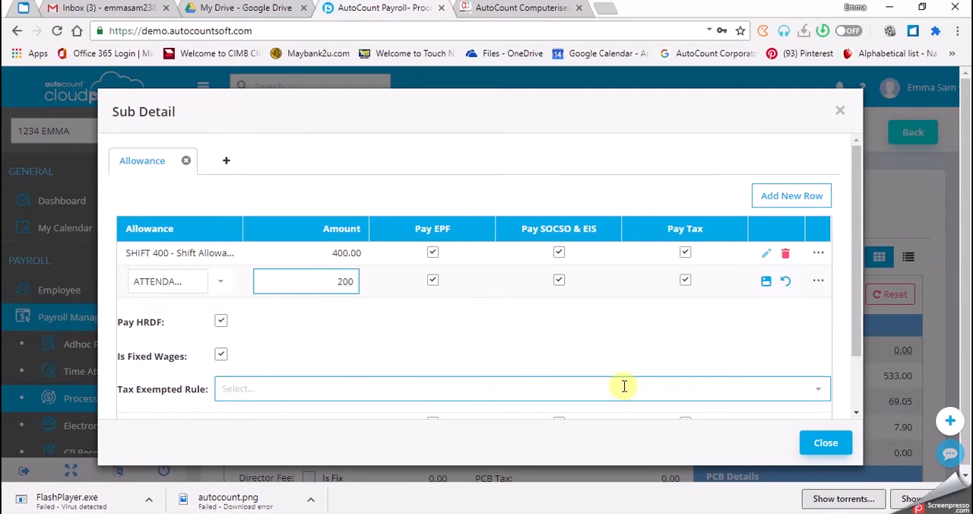
pyautogui.scroll(-2, 624, 386)
pyautogui.scroll(2, 733, 325)
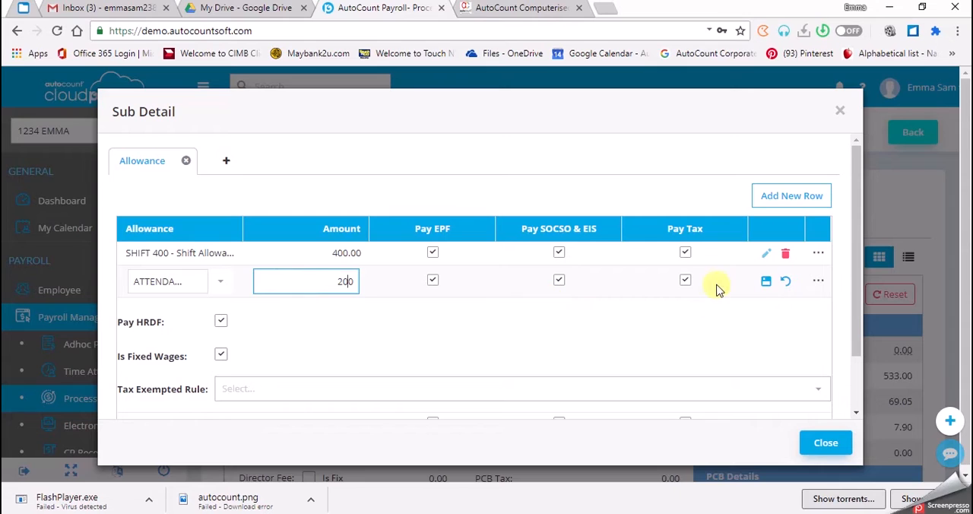
pyautogui.click(765, 281)
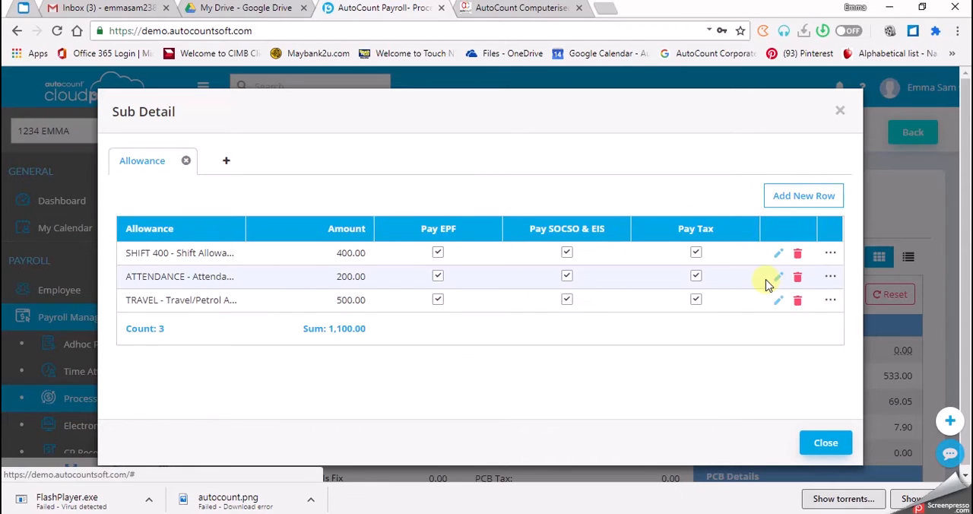
pyautogui.click(826, 444)
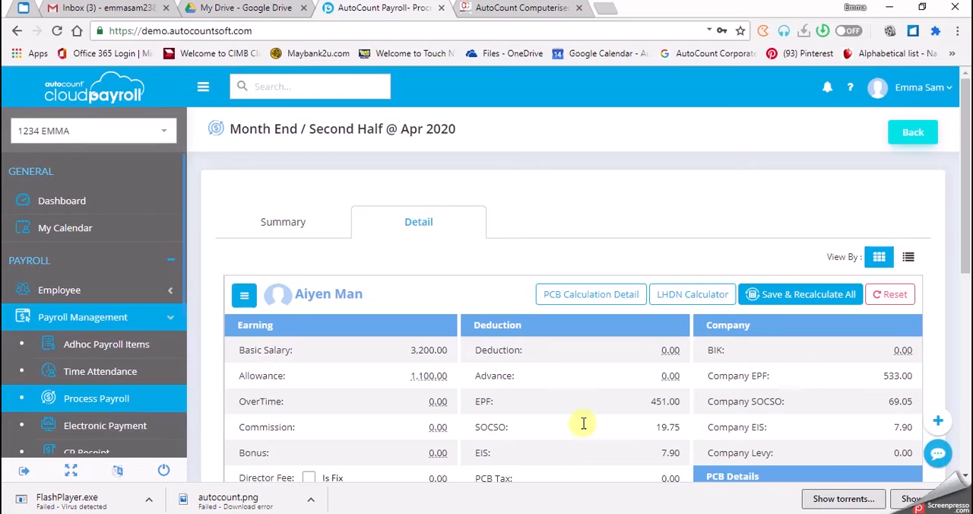
# Step: Save and recalculate the payroll for all affected employees with the changed attendance allowance
pyautogui.click(787, 302)
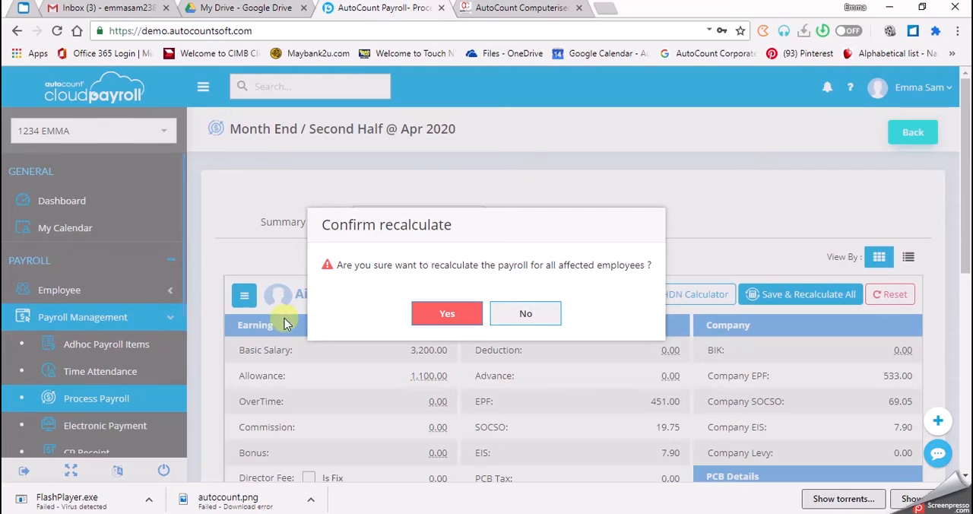
pyautogui.click(430, 324)
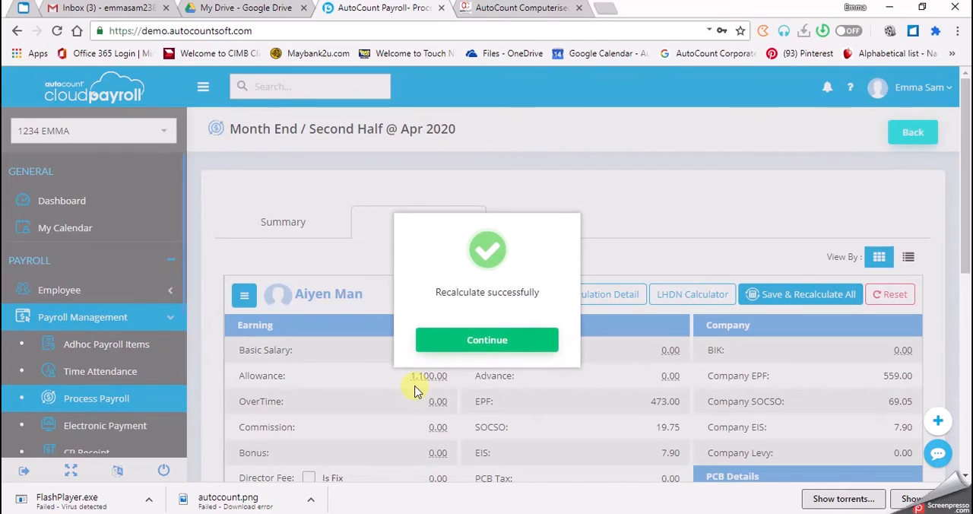
pyautogui.click(463, 343)
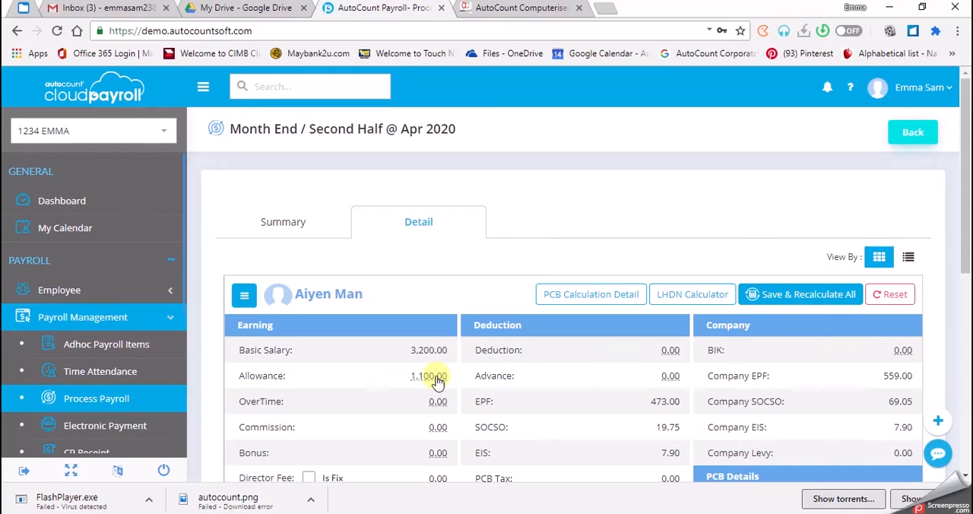
# Step: Examine the recalculated earnings, deductions and company contributions, and the items that make up the employee's allowance
pyautogui.scroll(-1, 409, 401)
pyautogui.scroll(-1, 409, 402)
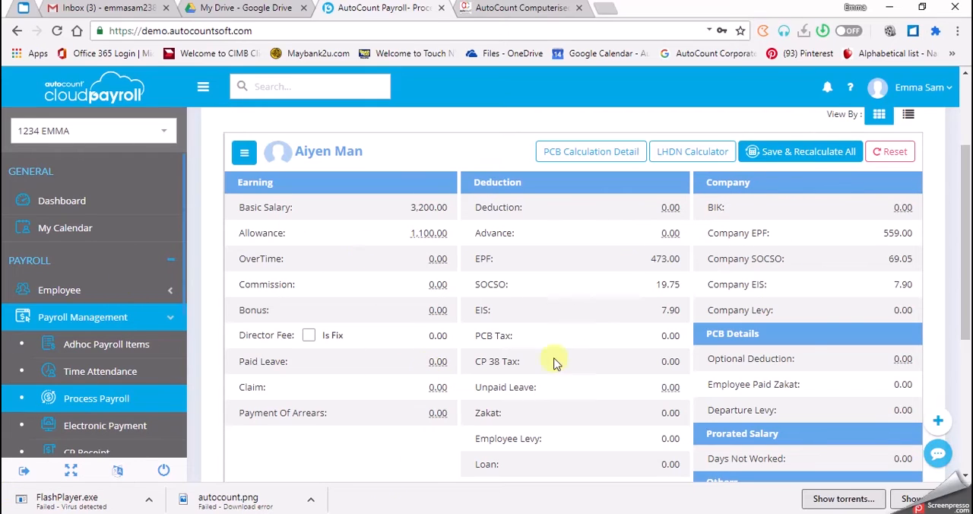
pyautogui.scroll(3, 836, 324)
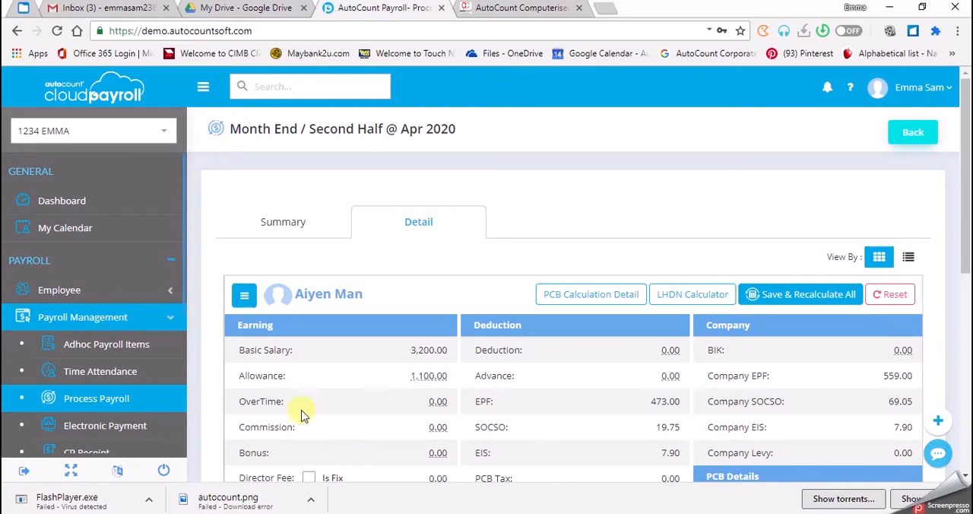
pyautogui.moveTo(966, 167); pyautogui.dragTo(969, 172)
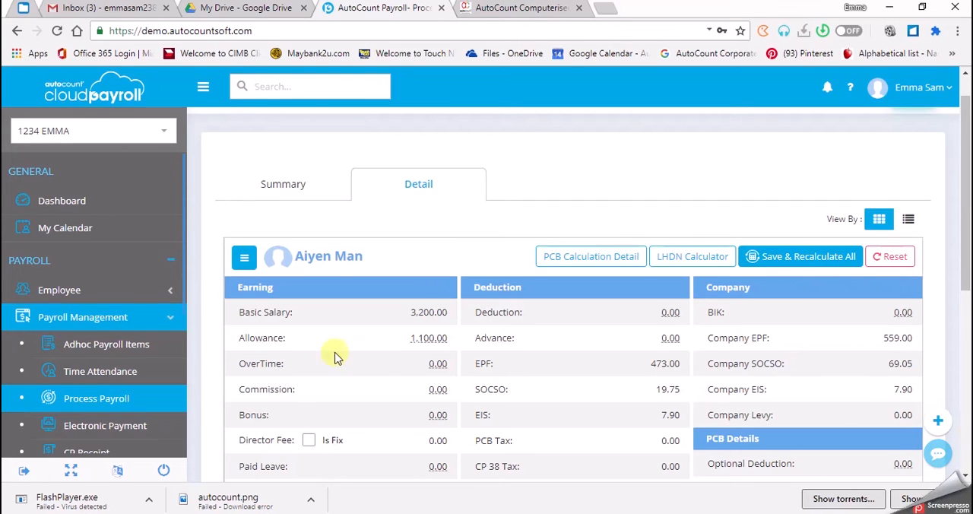
pyautogui.click(422, 341)
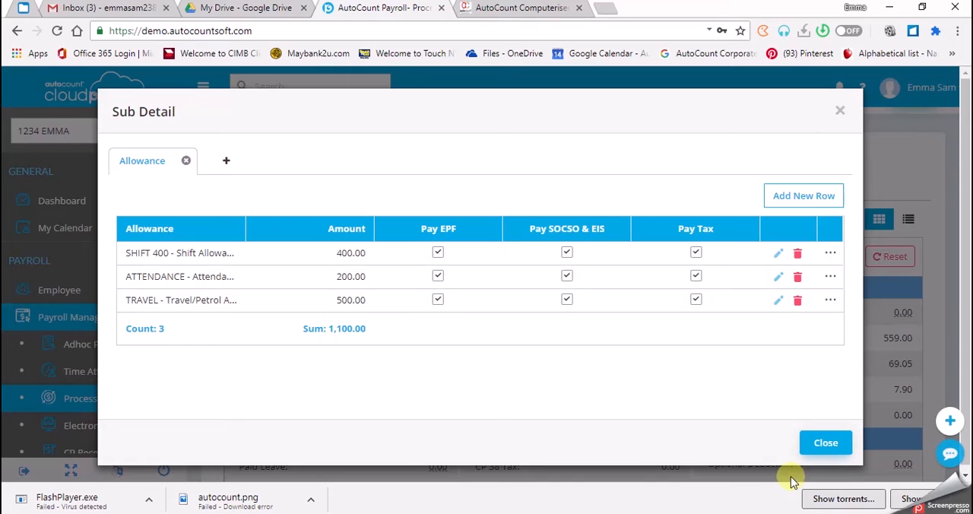
pyautogui.click(822, 446)
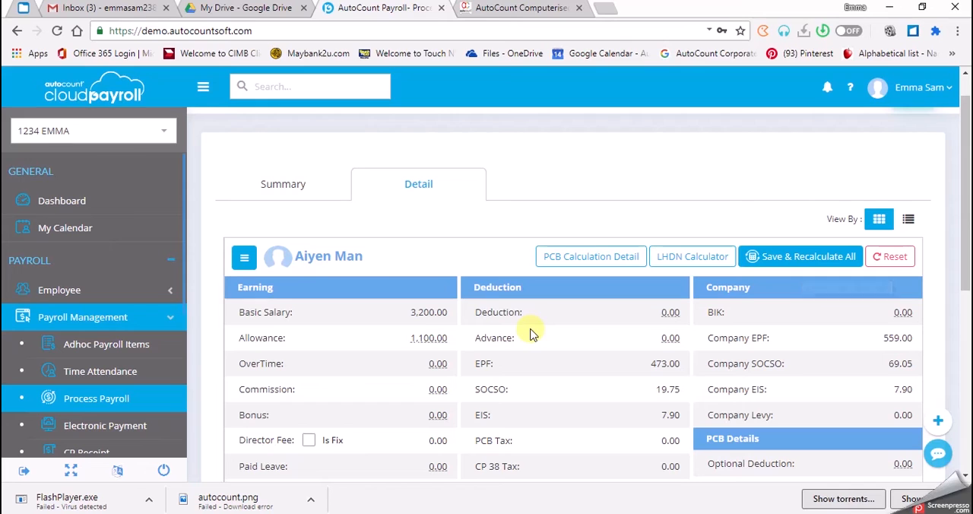
pyautogui.click(415, 339)
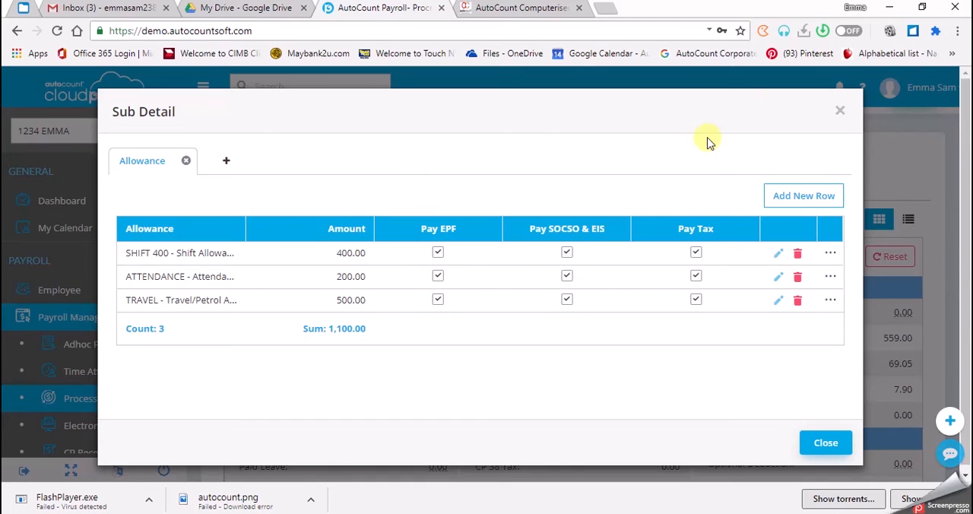
pyautogui.click(840, 110)
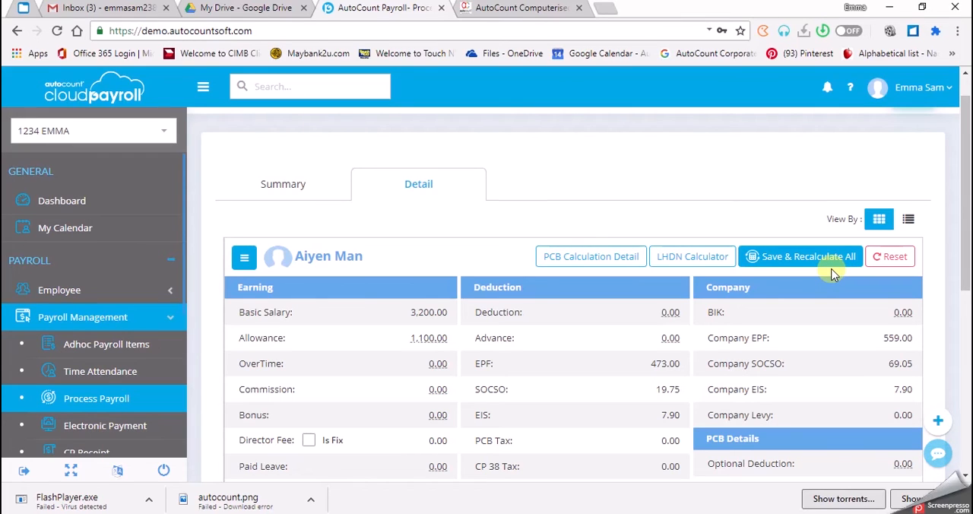
# Step: Reset the employee's April 2020 payroll again to discard the manual allowance change
pyautogui.click(885, 262)
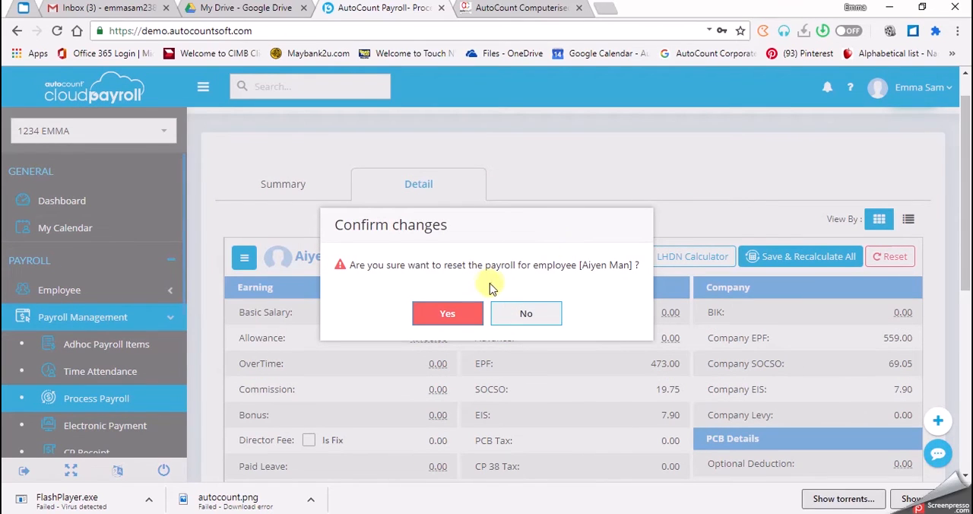
pyautogui.click(473, 325)
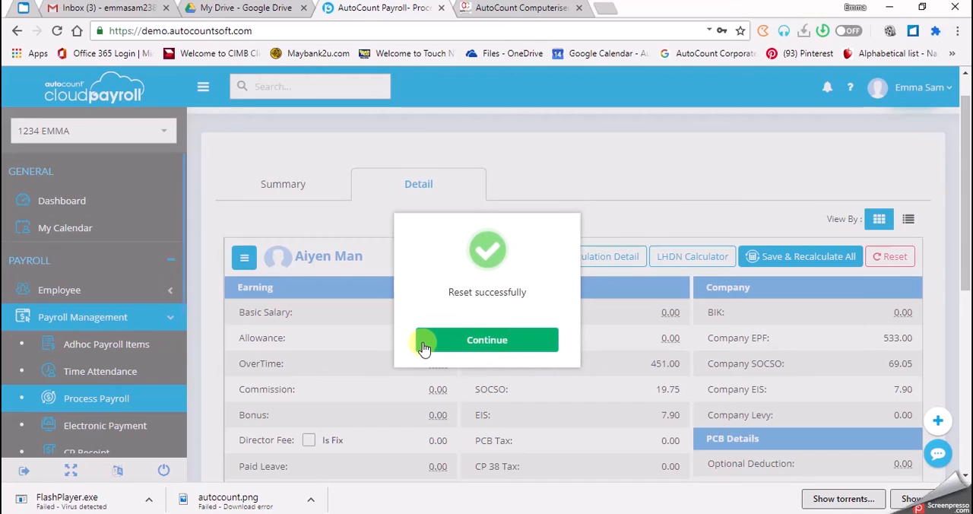
pyautogui.click(426, 342)
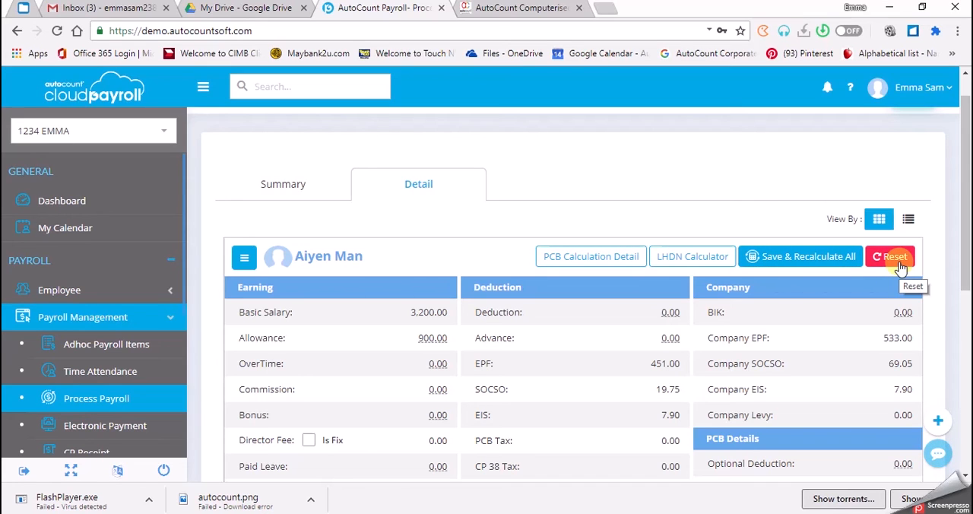
# Step: Enter 200 as the ATTENDANCE allowance amount in the employee's allowance breakdown and save the row
pyautogui.click(430, 337)
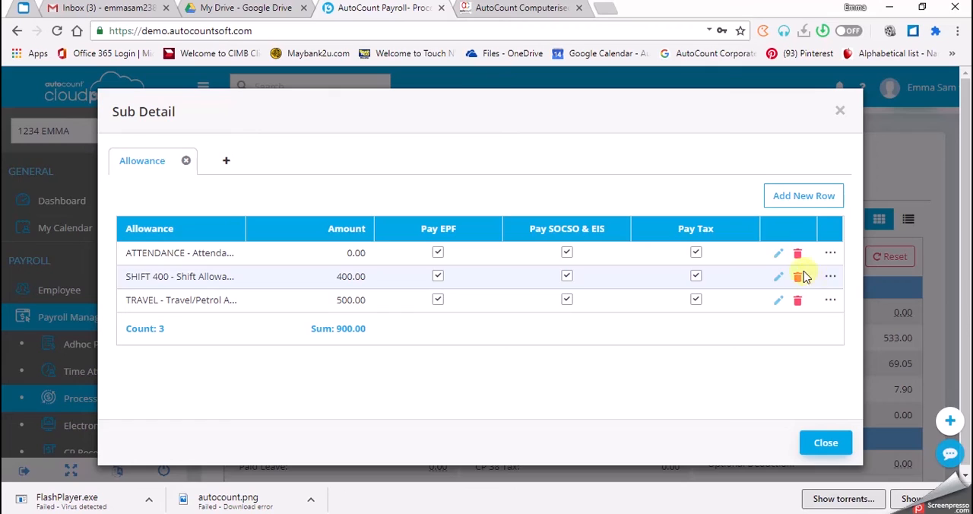
pyautogui.click(775, 257)
pyautogui.click(315, 259)
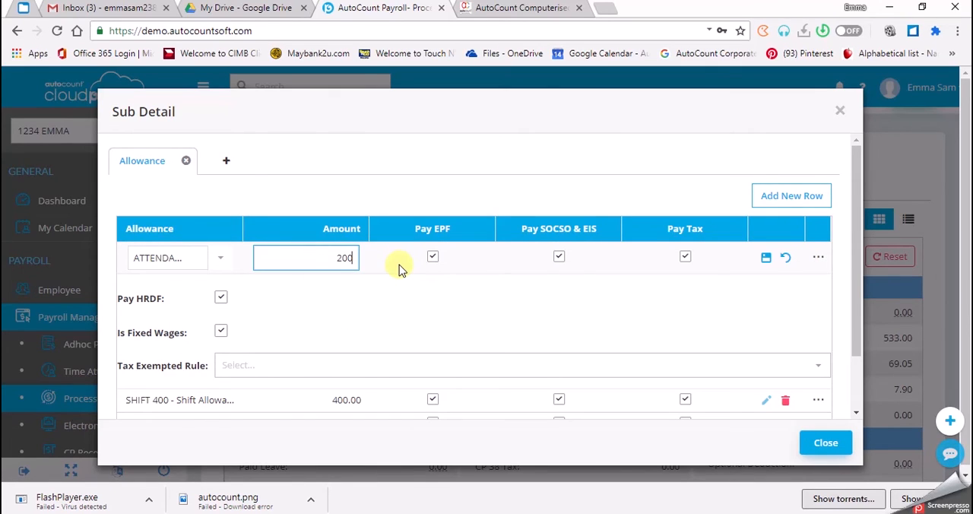
pyautogui.click(783, 259)
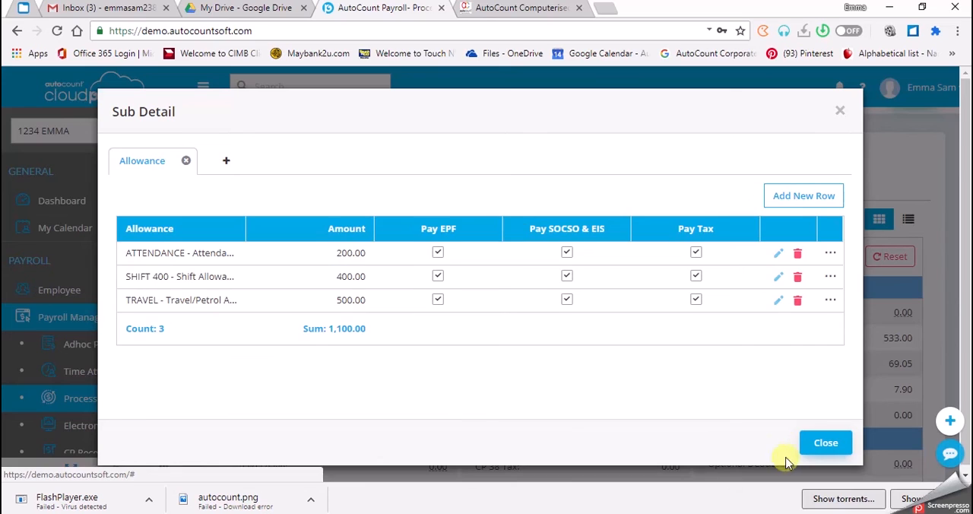
pyautogui.click(823, 441)
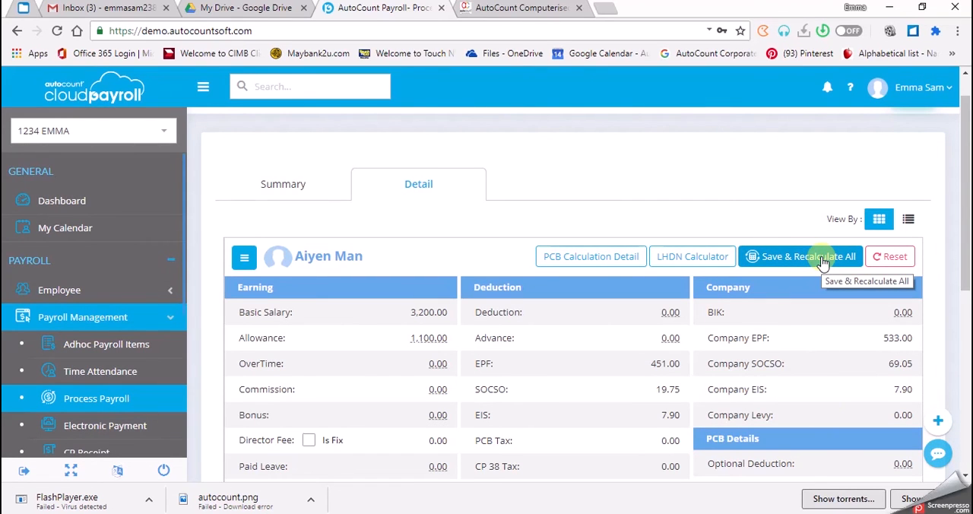
# Step: Save and recalculate the April 2020 payroll for all affected employees
pyautogui.click(823, 259)
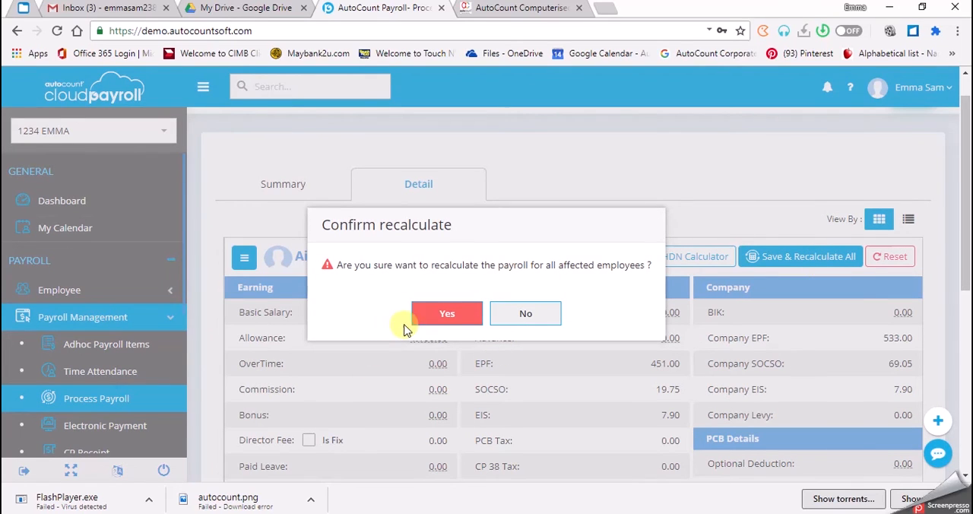
pyautogui.click(445, 318)
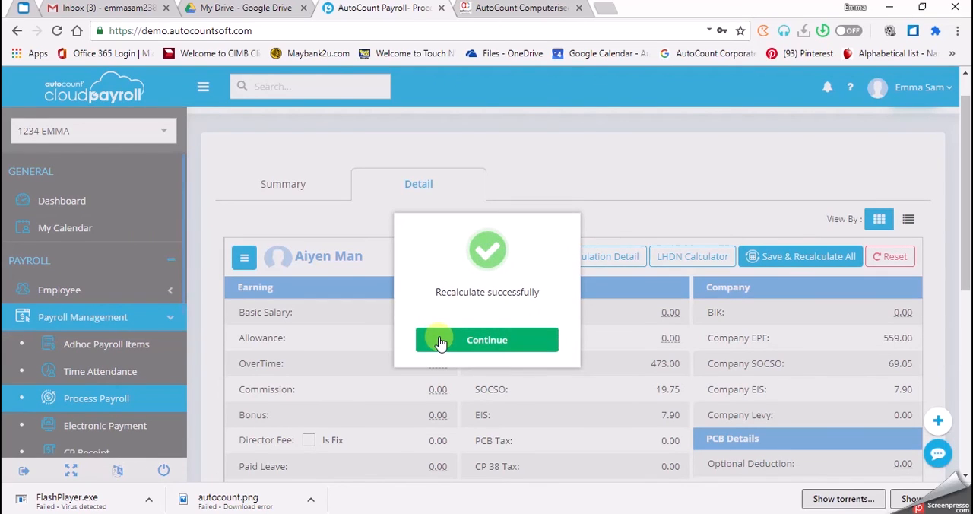
pyautogui.click(440, 343)
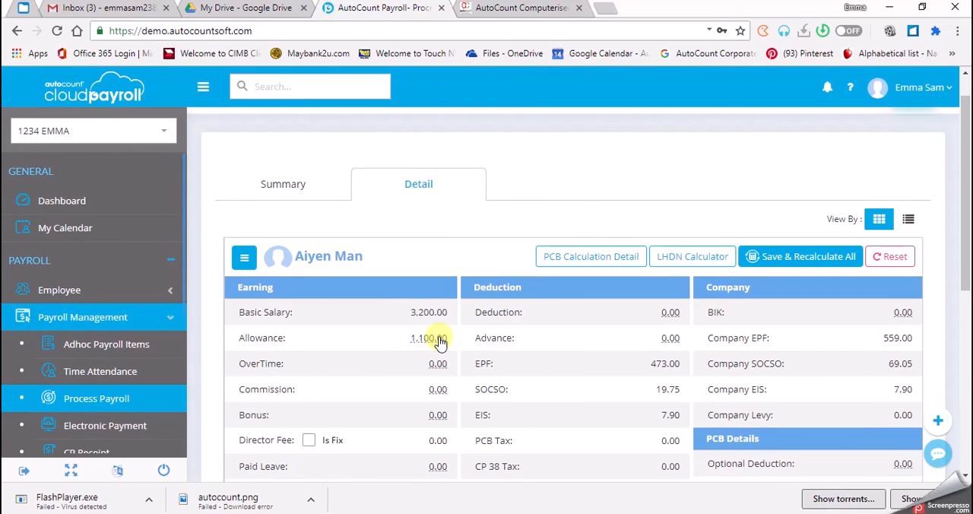